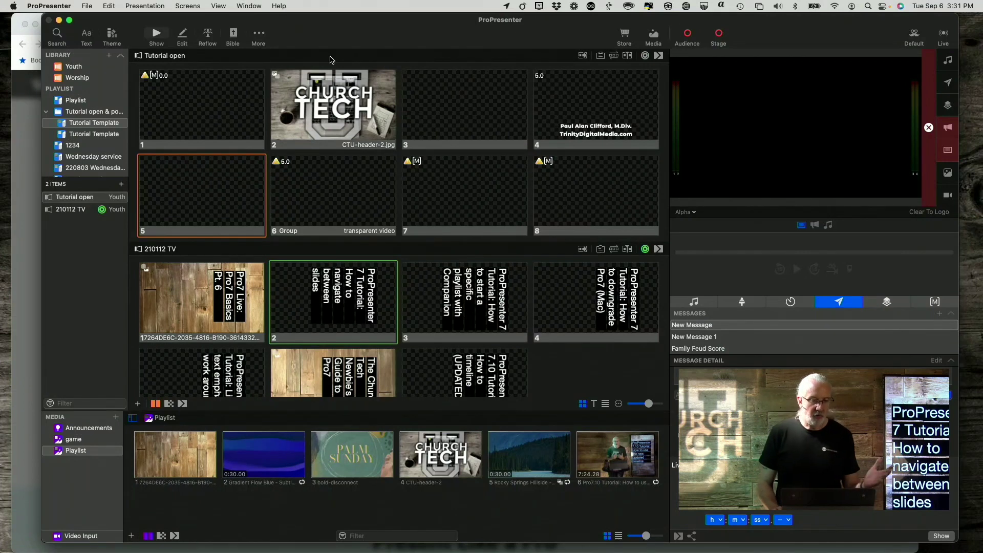
# Step: Load 'A mighty fortress is our God' from the 1234 playlist and put its Title slide live
pyautogui.scroll(-5, 323, 348)
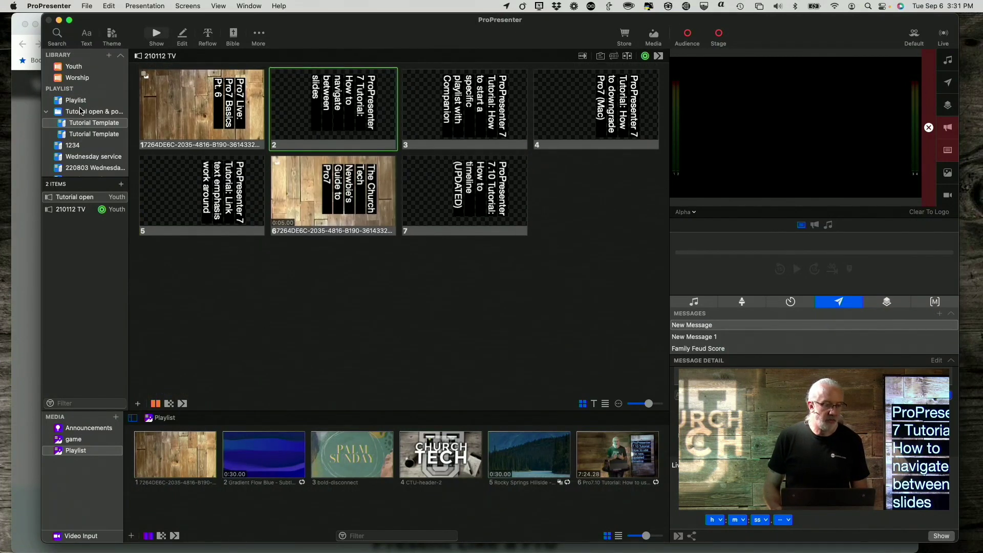
pyautogui.click(74, 146)
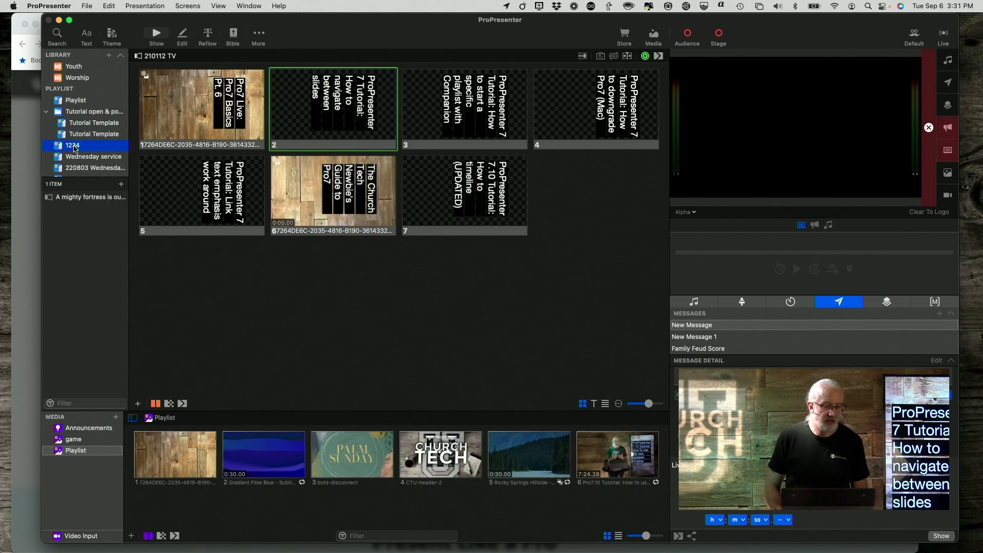
pyautogui.click(80, 199)
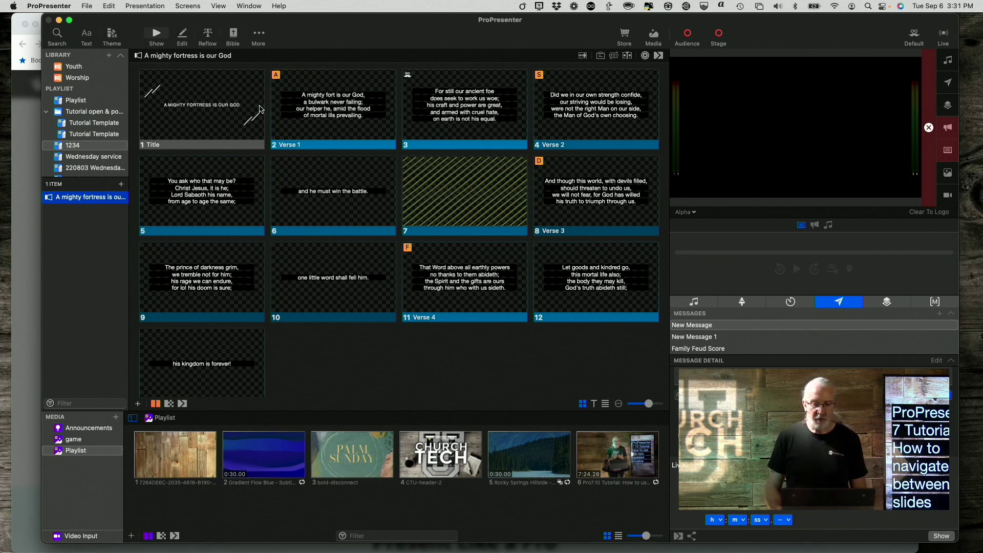
pyautogui.click(215, 123)
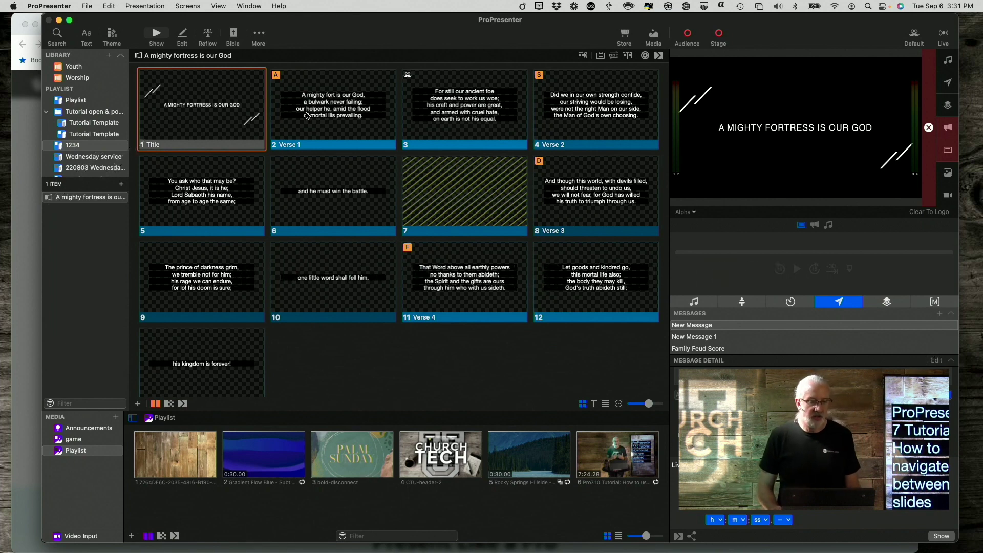
# Step: Show Verse 1, then slide 3, remove slide 3's Audience Look action, and switch to the Default look
pyautogui.click(340, 121)
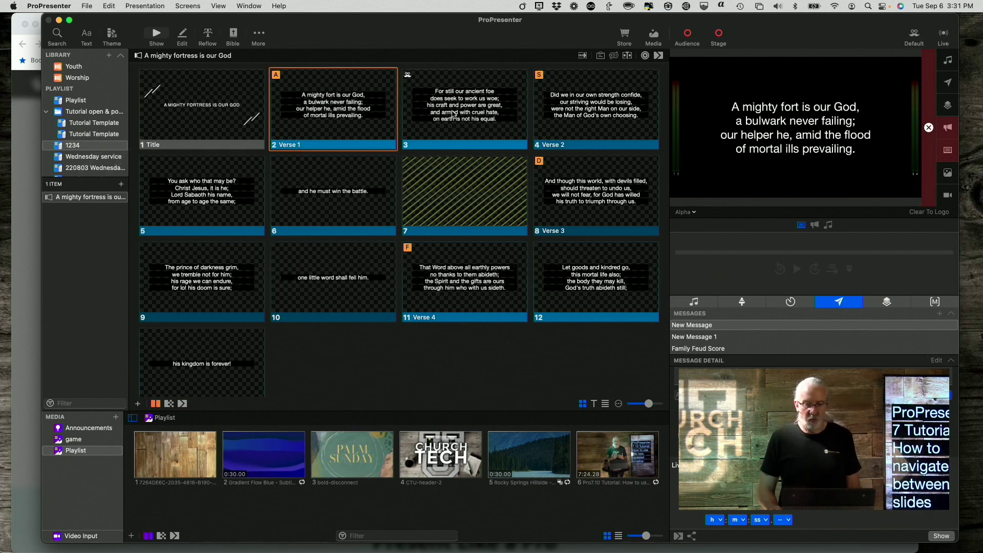
pyautogui.click(473, 114)
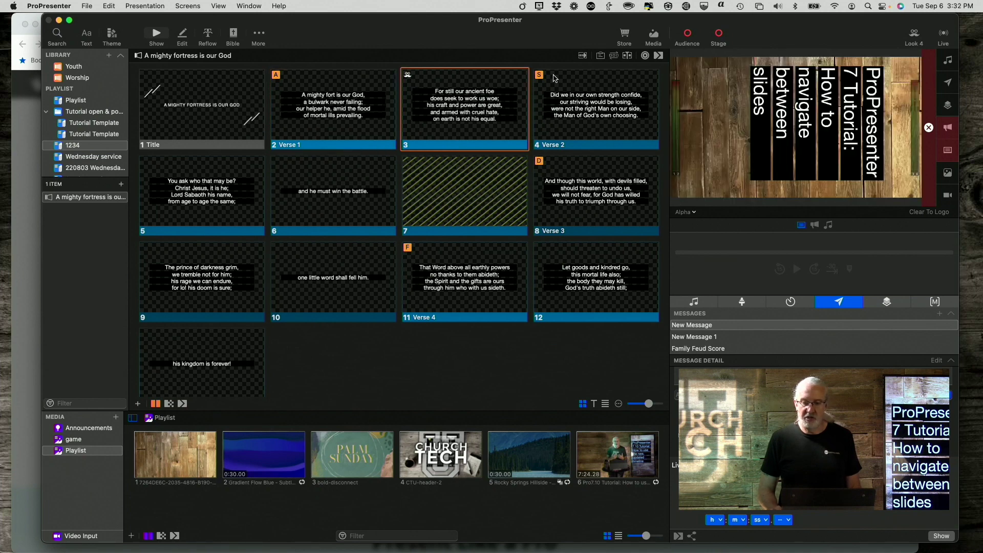
pyautogui.rightClick(439, 101)
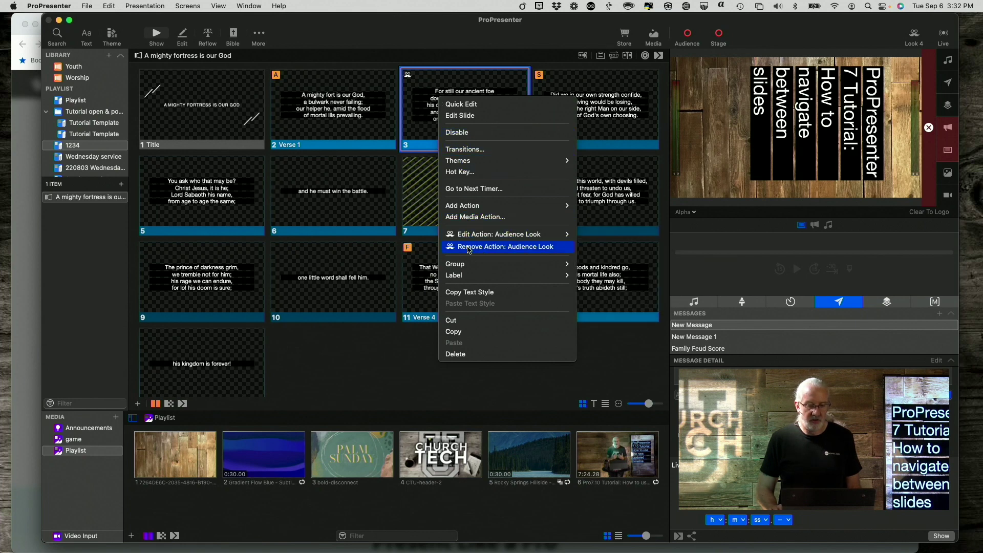
pyautogui.click(468, 246)
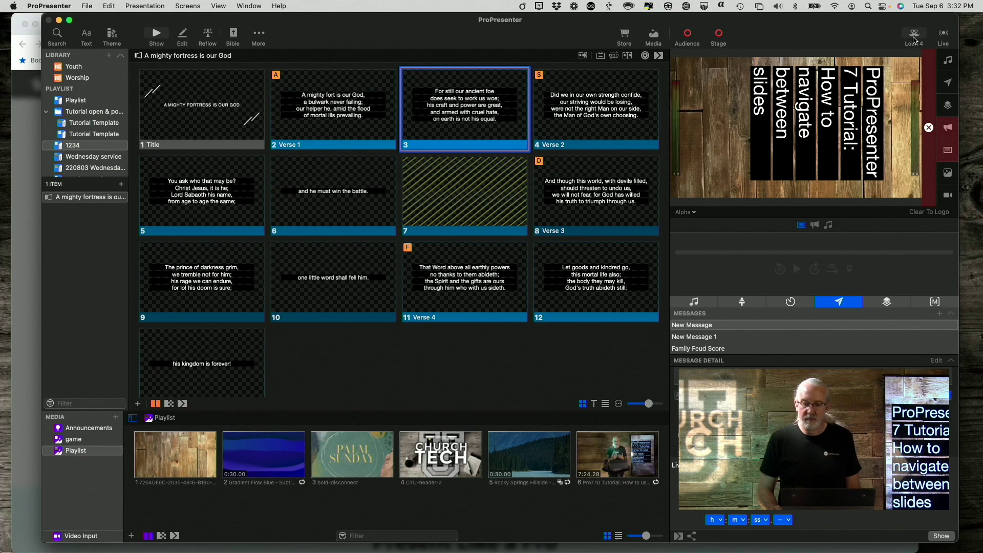
pyautogui.click(915, 37)
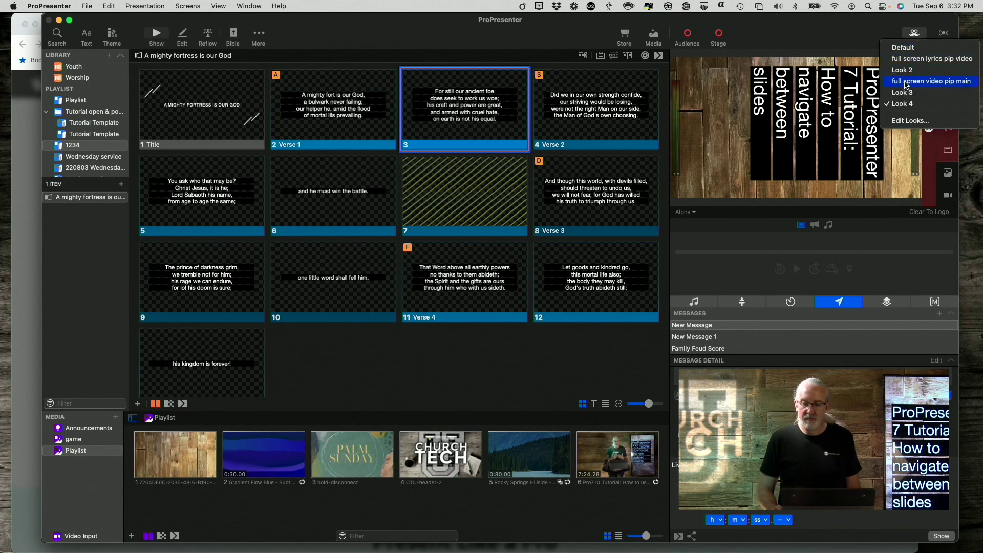
pyautogui.click(905, 48)
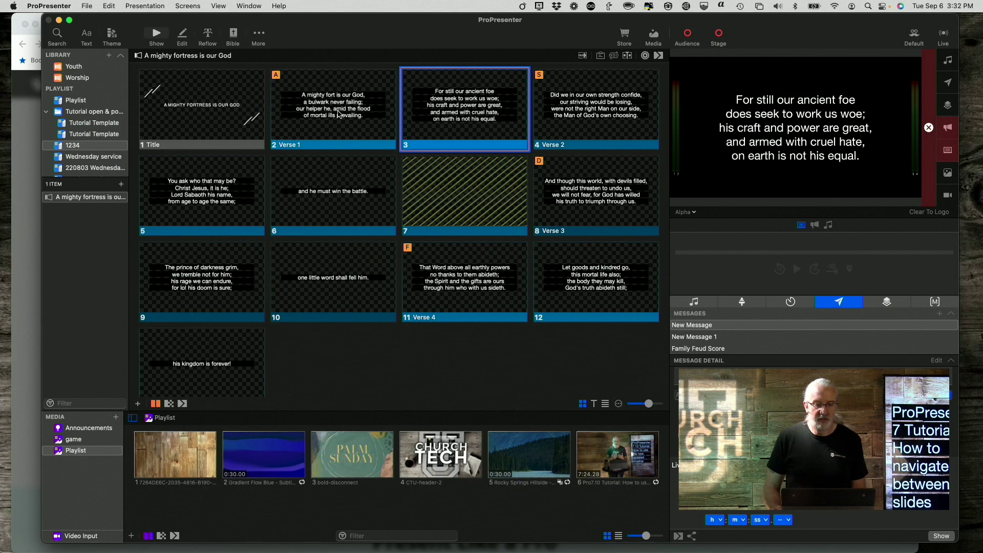
# Step: Trigger the Verse 1 slide, 'A mighty fort is our God', live again
pyautogui.click(339, 114)
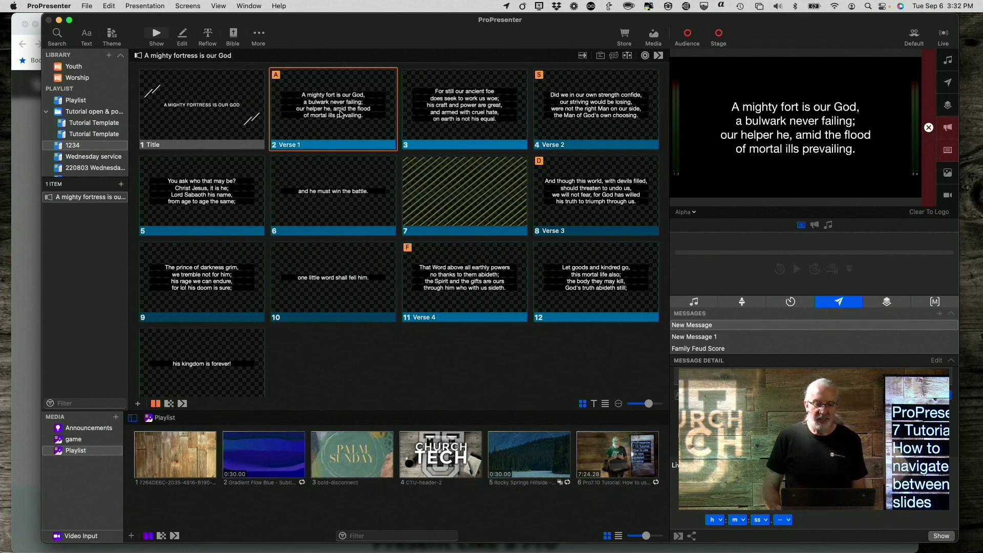
pyautogui.moveTo(339, 115); pyautogui.dragTo(362, 110)
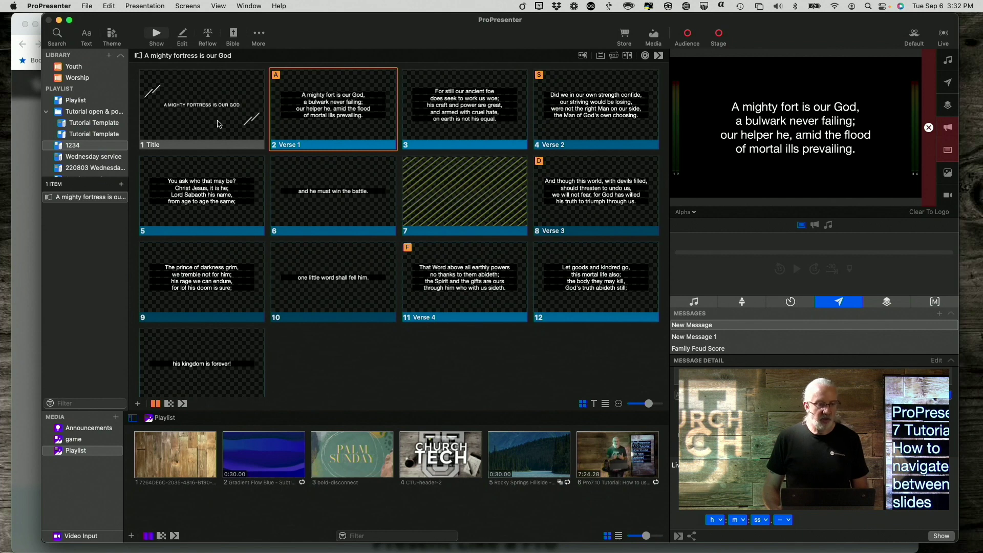
# Step: Advance the song slide by slide with the Right Arrow key, through slide 3 to Verse 2
pyautogui.press('Right')
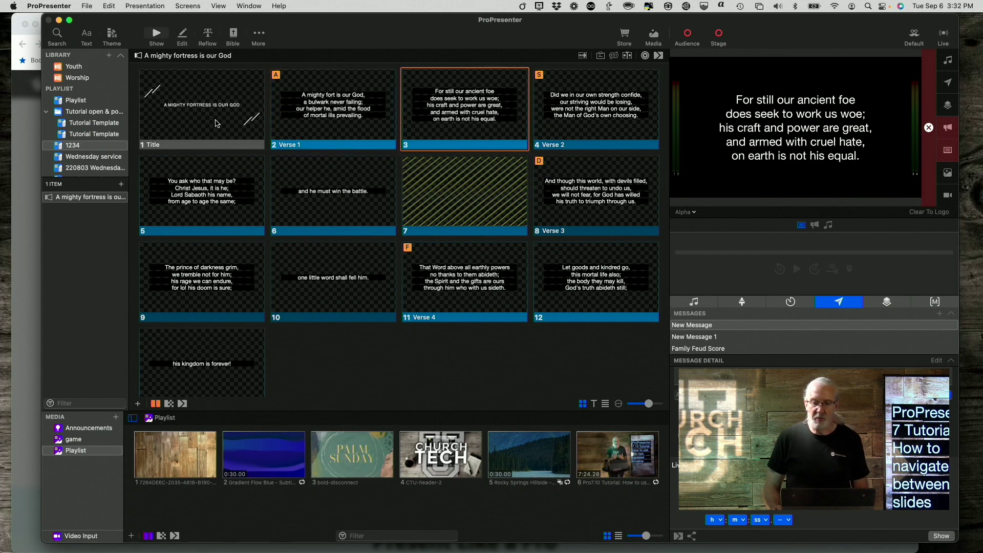
pyautogui.press('Right')
pyautogui.press('Right')
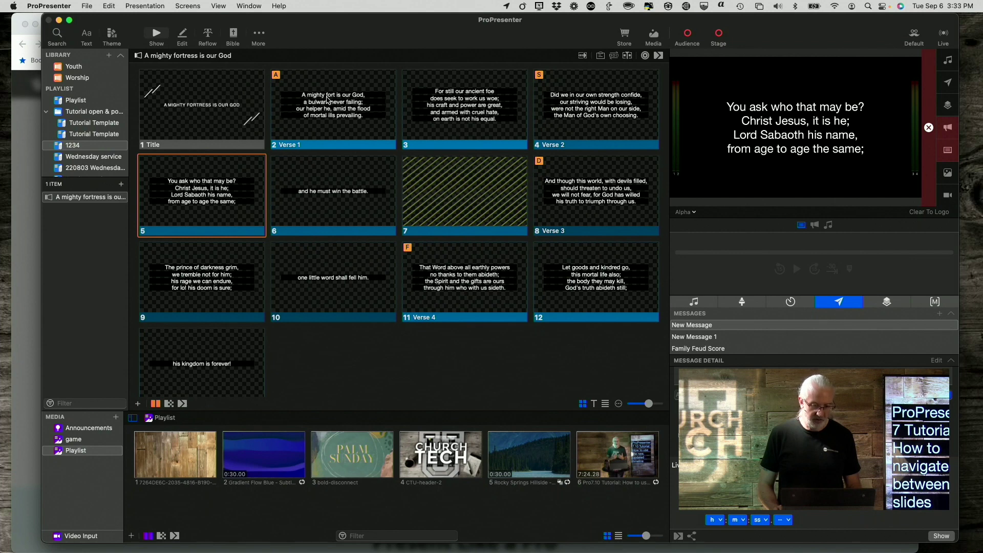
# Step: Jump to Verse 1 with hotkey A, then to Verse 2 with hotkey S
pyautogui.press('a')
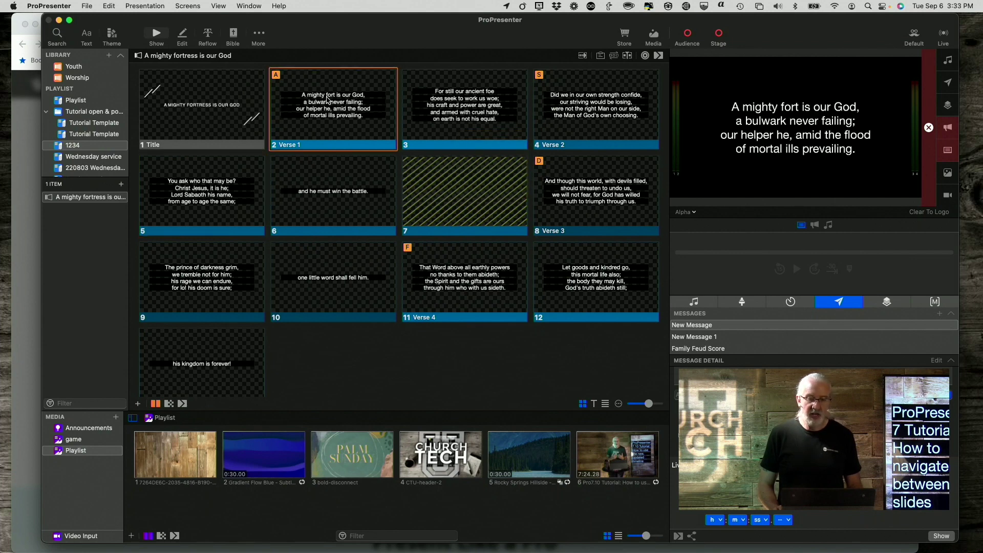
pyautogui.press('s')
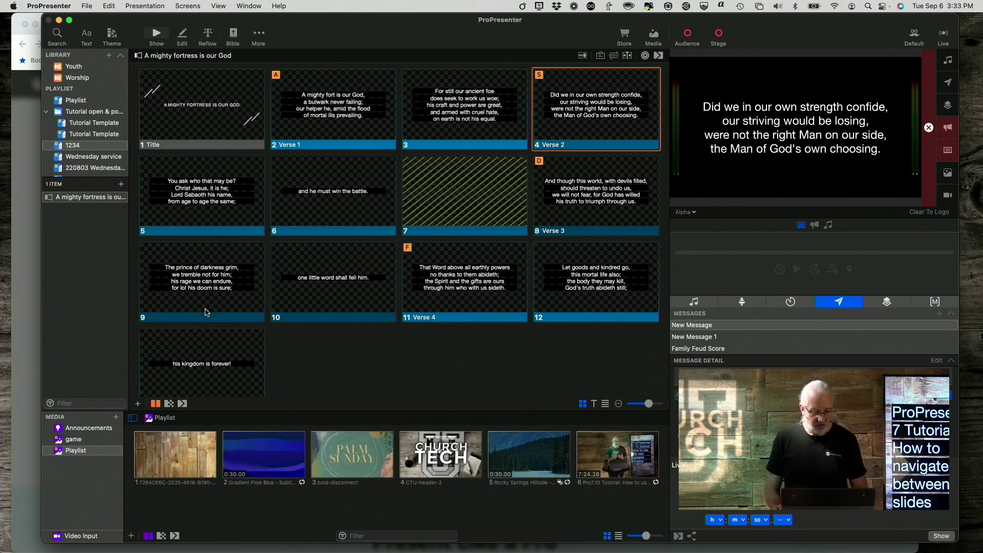
# Step: Jump by slide number to slides 3, 10, 1 and finally 11, Verse 4
pyautogui.press('3')
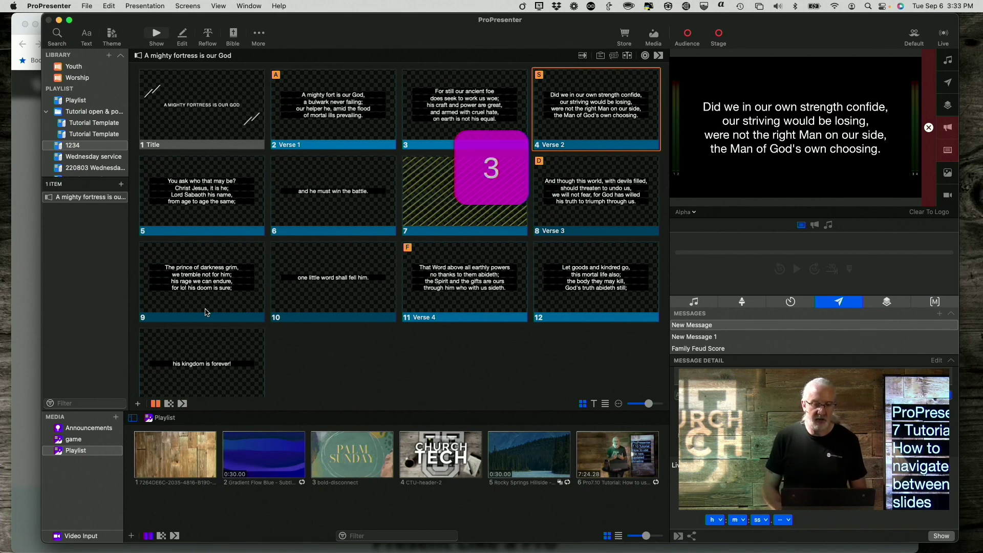
pyautogui.press('Return')
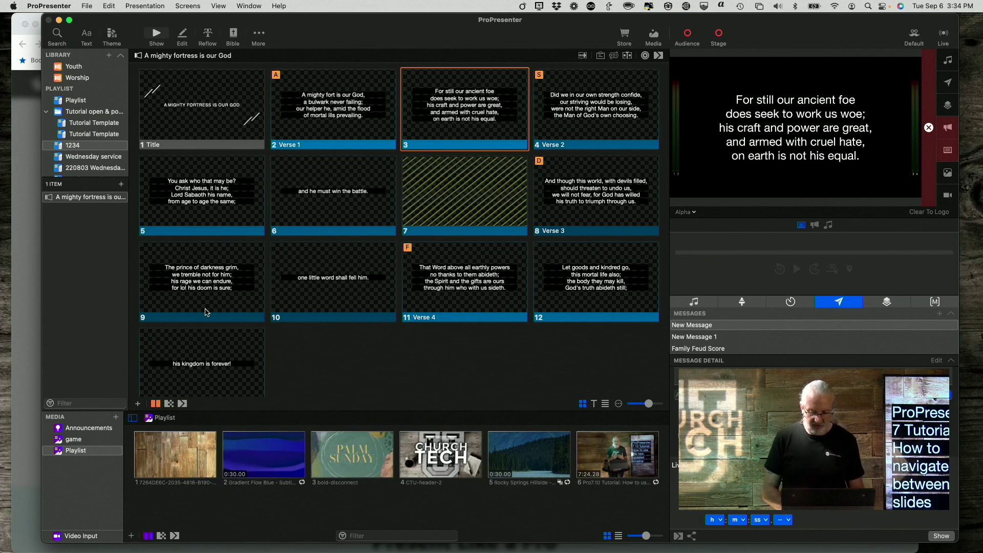
pyautogui.press('1')
pyautogui.press('0')
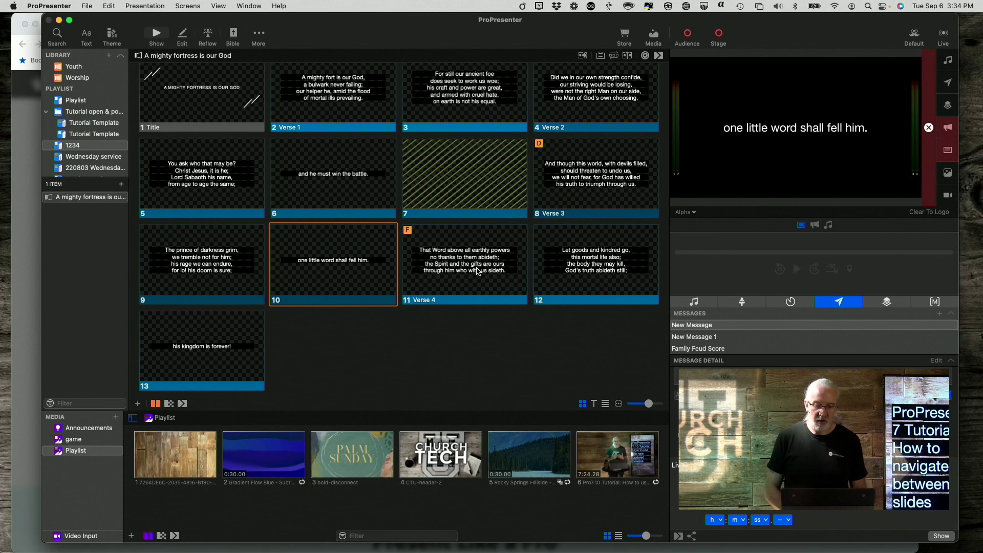
pyautogui.press('1')
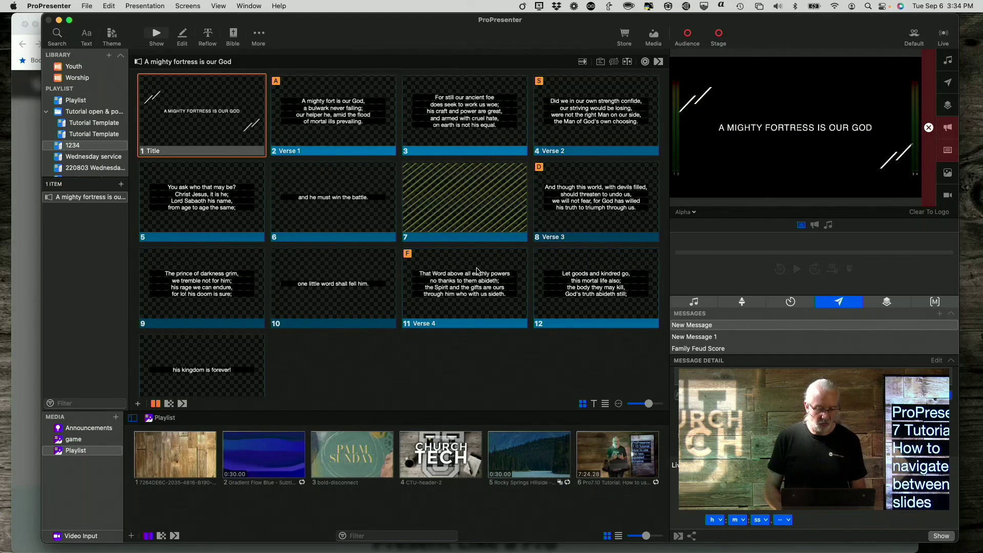
pyautogui.press('1')
pyautogui.press('1')
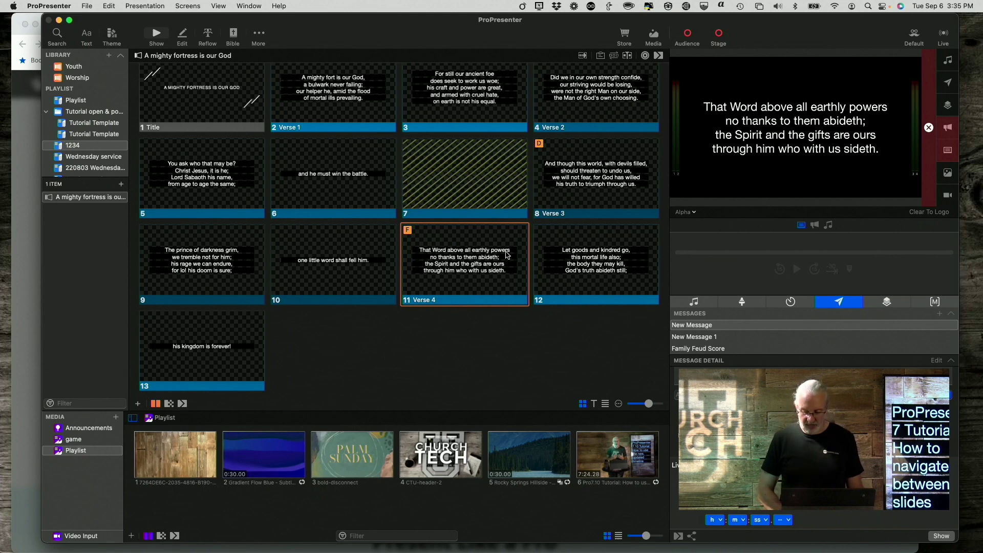
pyautogui.press('Right')
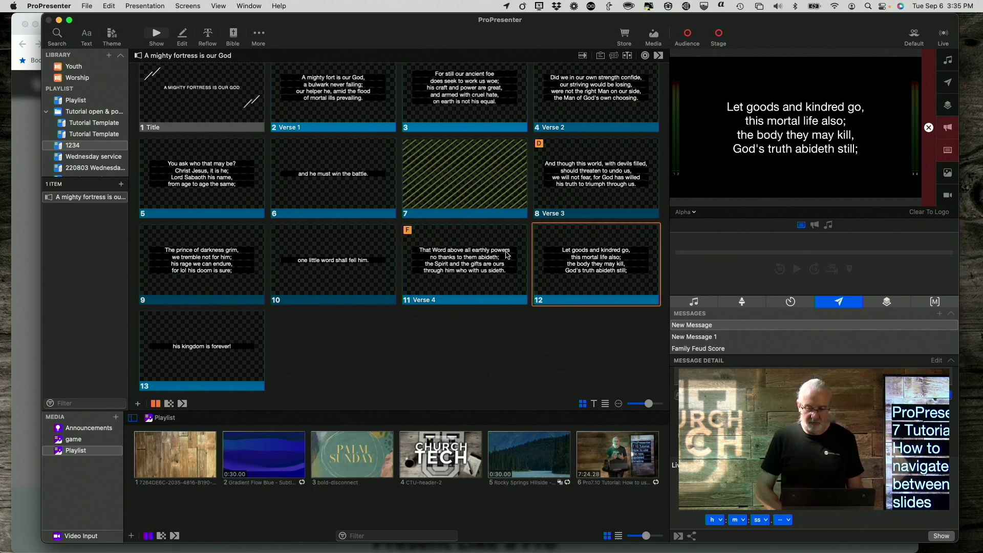
pyautogui.press('Left')
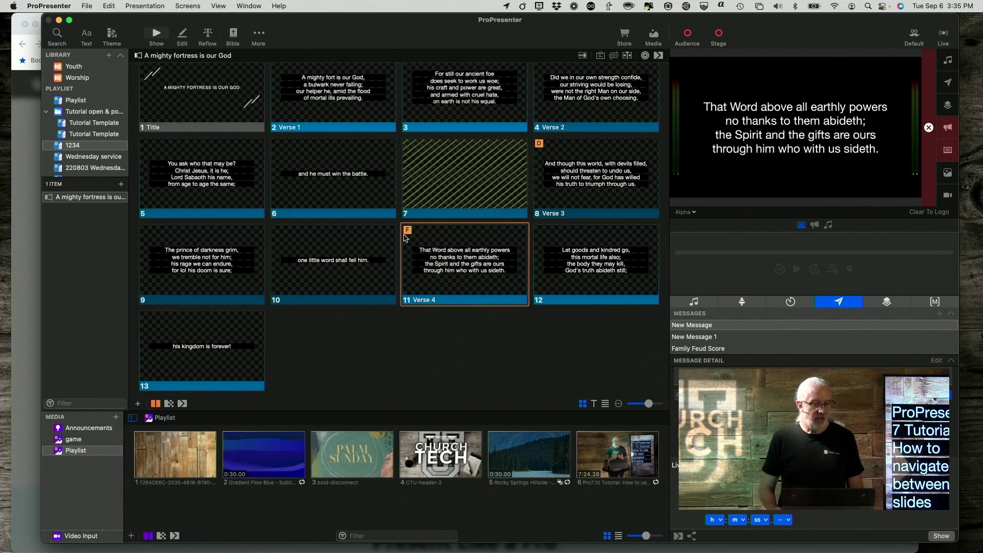
# Step: Put slide 6 of And can it be_ Mac from the Wednesday playlist live, then open Announcements
pyautogui.click(96, 156)
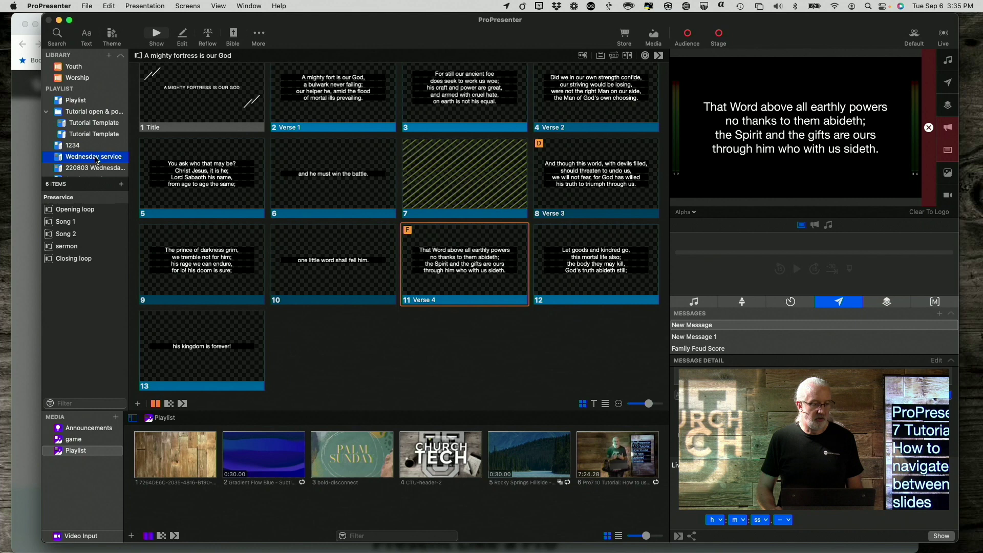
pyautogui.click(88, 169)
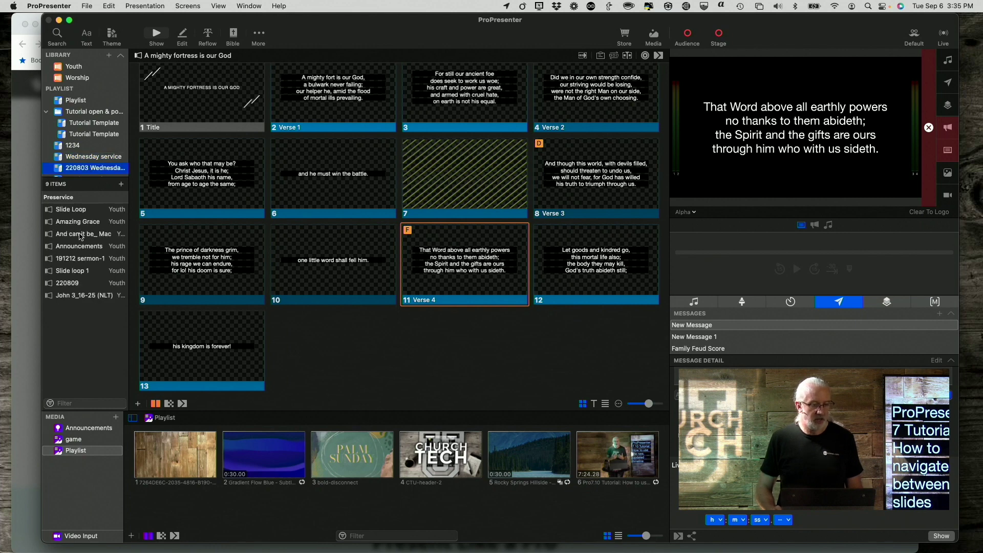
pyautogui.click(87, 234)
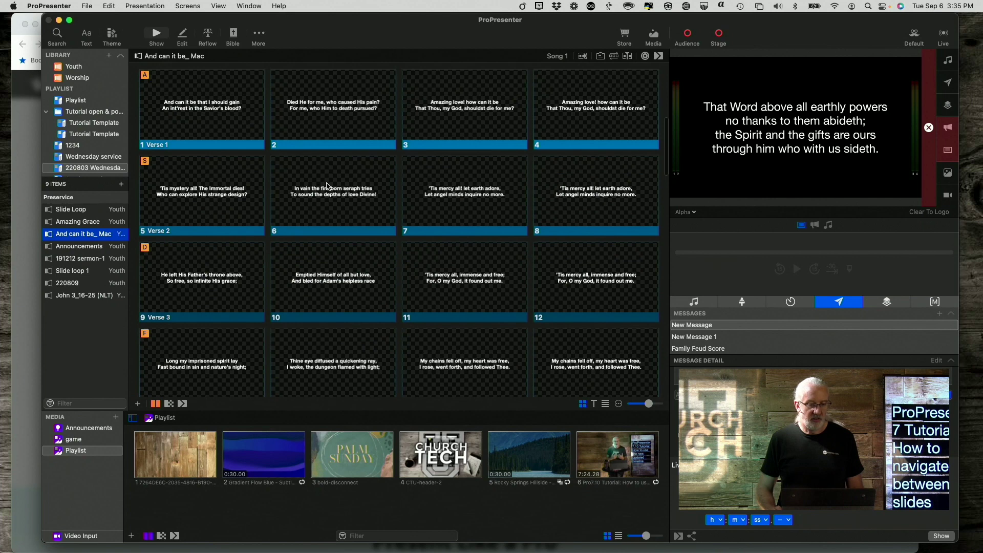
pyautogui.click(320, 184)
pyautogui.press('Right')
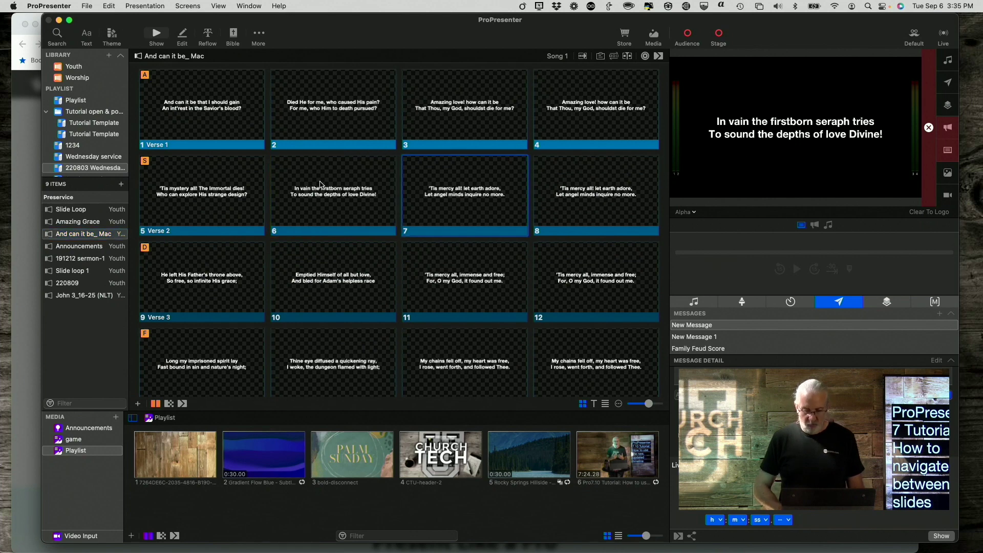
pyautogui.press('Left')
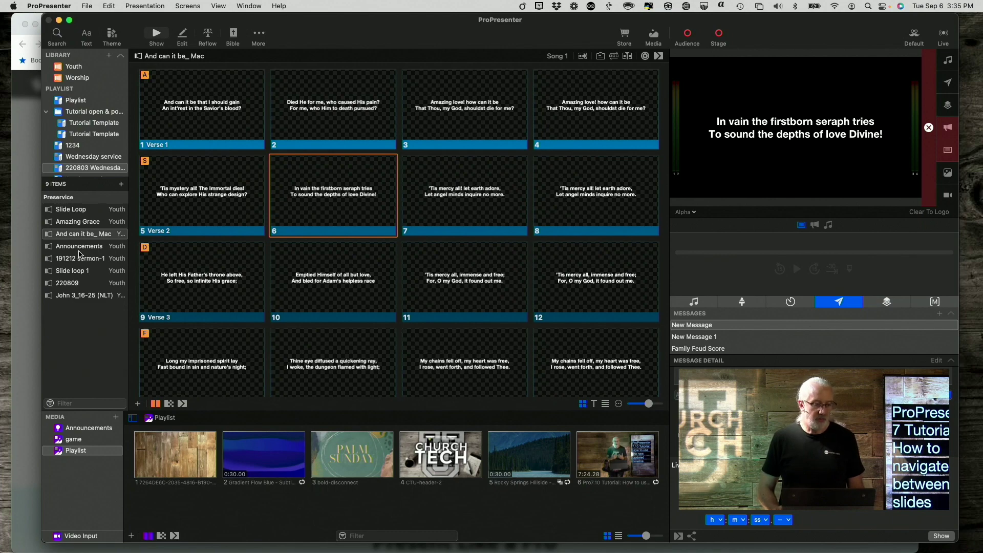
pyautogui.click(80, 247)
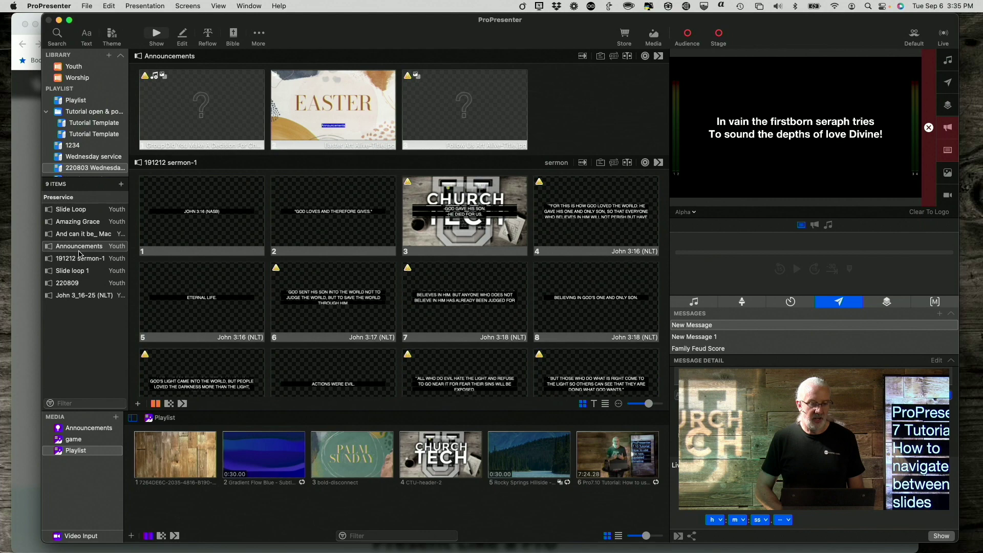
# Step: Return to And can it be_ Mac, advance to slide 7, then trigger the first Announcements slide
pyautogui.press('Up')
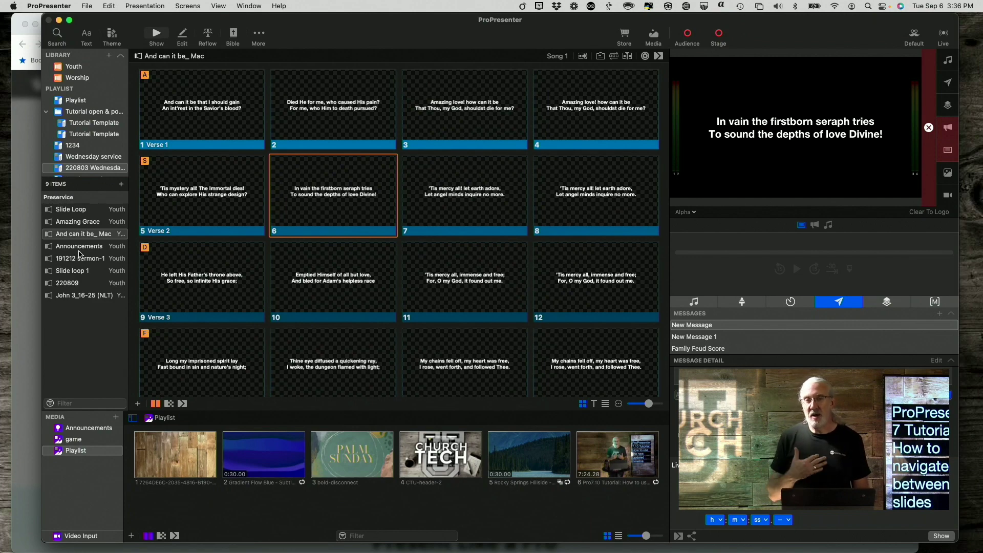
pyautogui.press('Right')
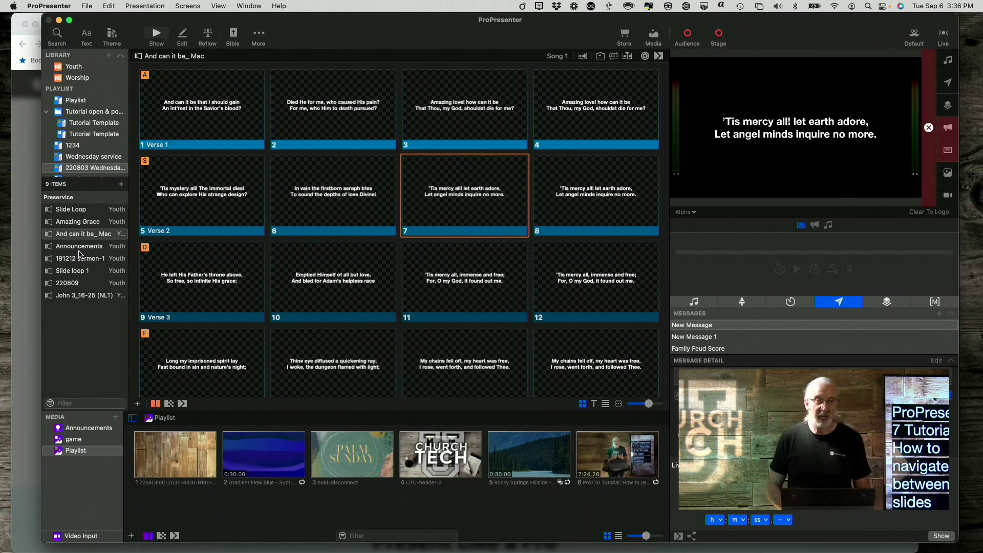
pyautogui.click(80, 250)
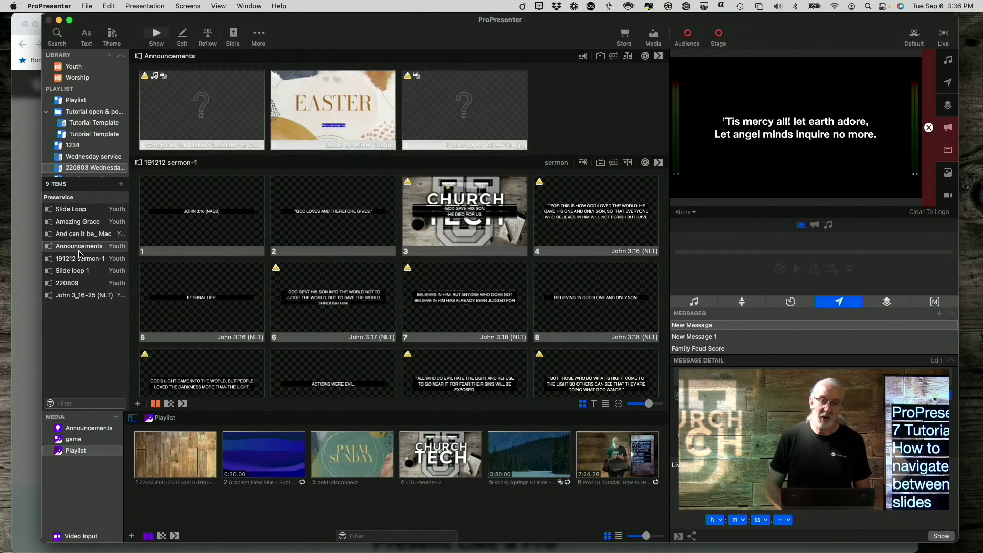
pyautogui.press('Right')
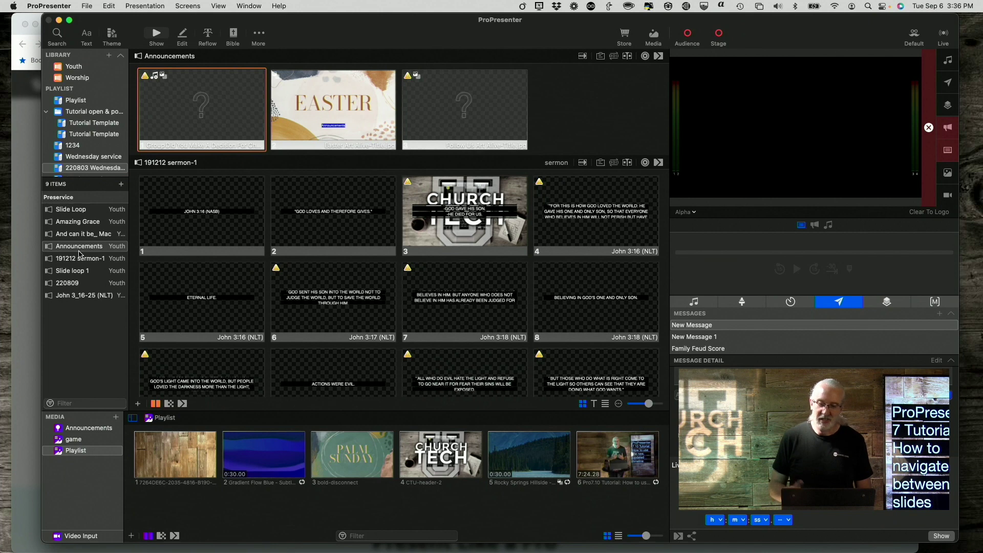